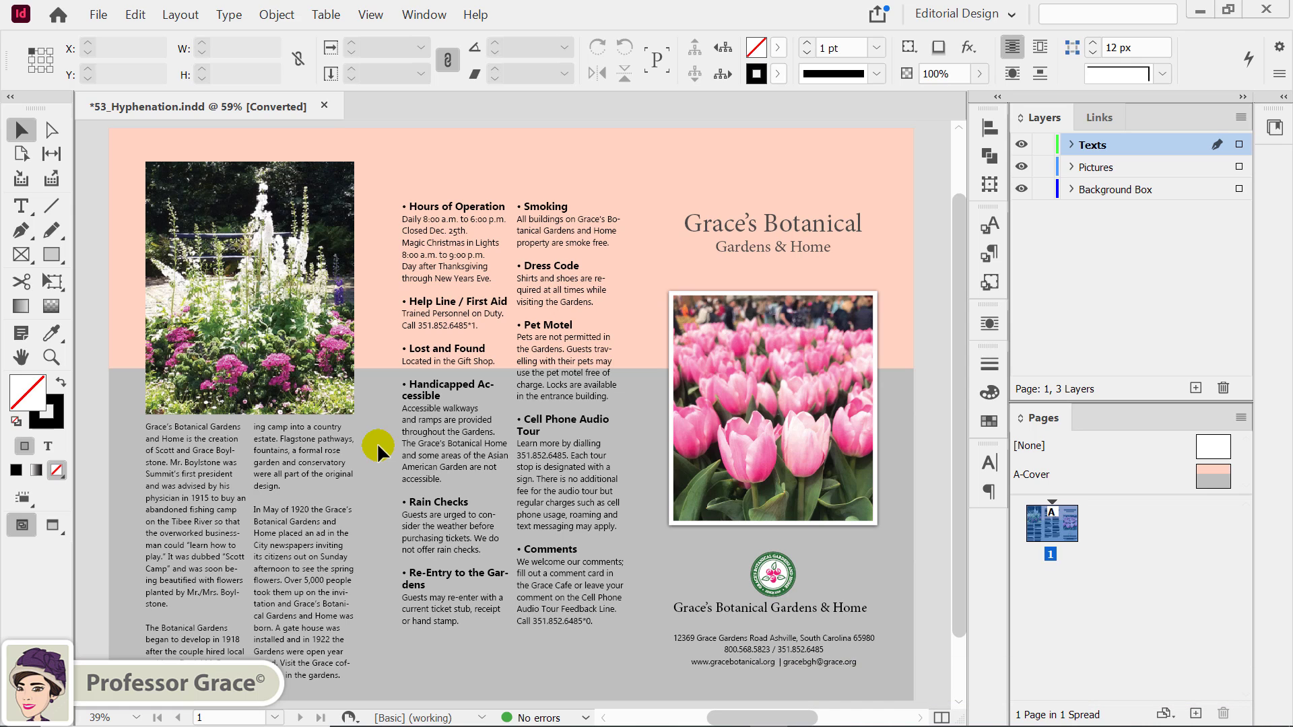
# - Turn off hyphenation for the "Handicapped Accessible" heading
pyautogui.press('z')
pyautogui.moveTo(400, 203); pyautogui.dragTo(626, 636)
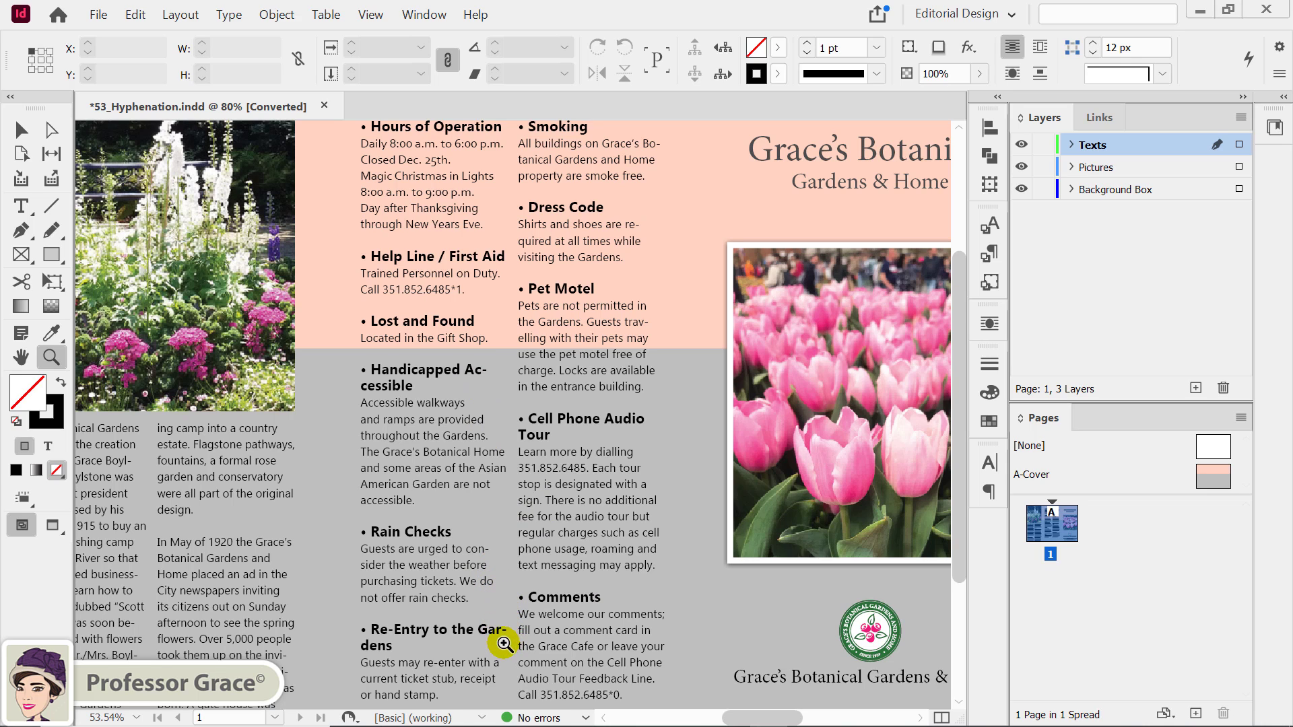
pyautogui.press('t')
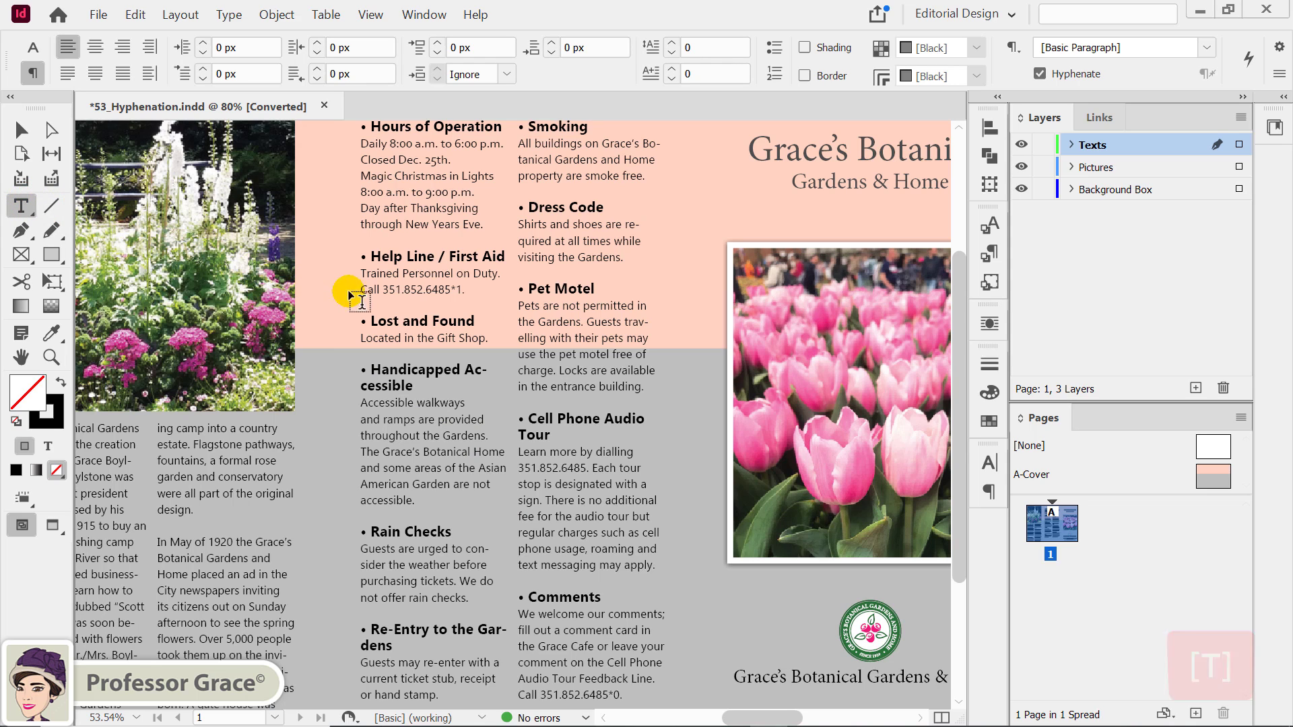
pyautogui.moveTo(370, 370); pyautogui.dragTo(439, 382)
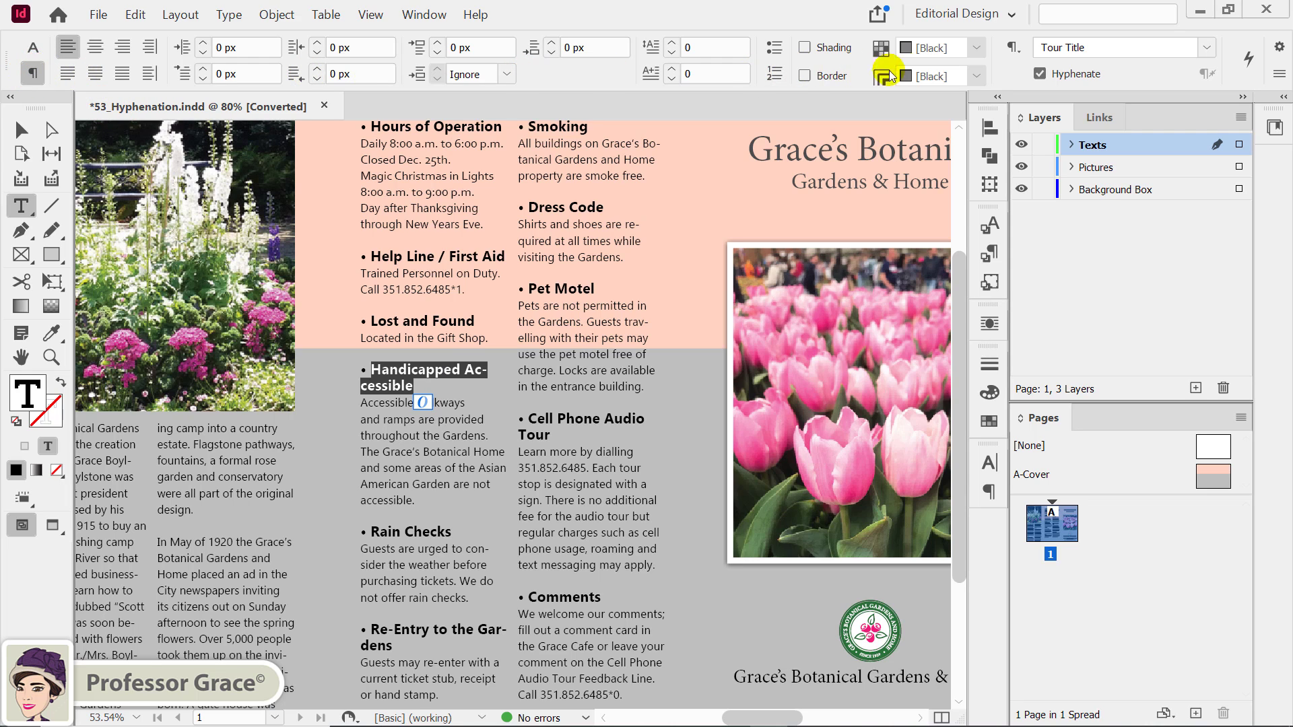
pyautogui.click(1039, 74)
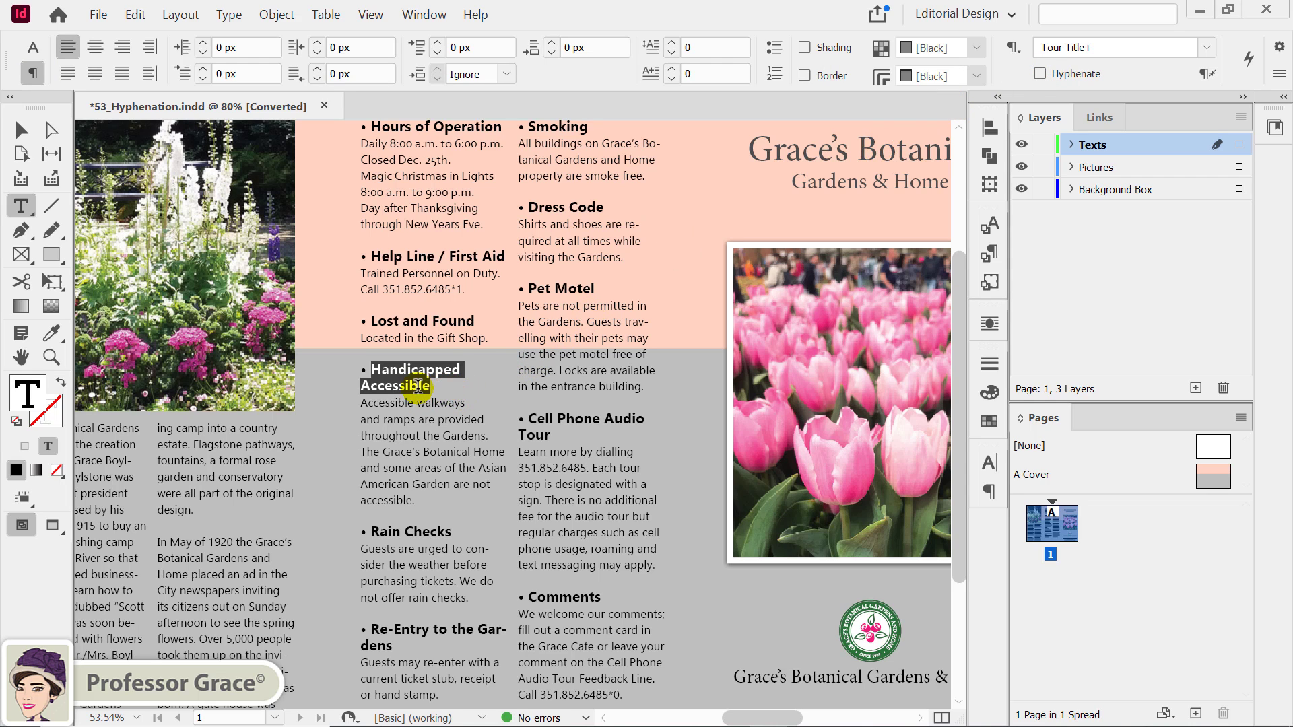
pyautogui.click(363, 386)
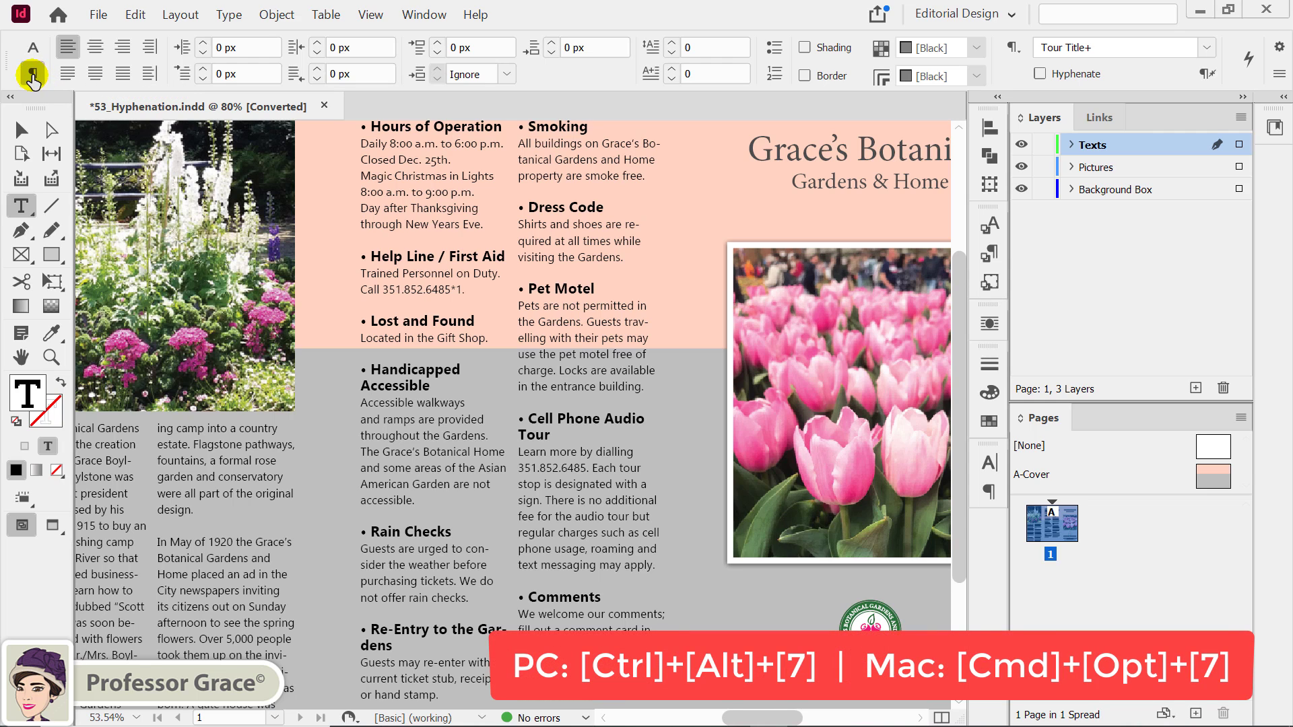
# - Toggle between the character and paragraph formatting controls, finishing on character formatting
pyautogui.hotkey('ctrl', 'alt', '7')
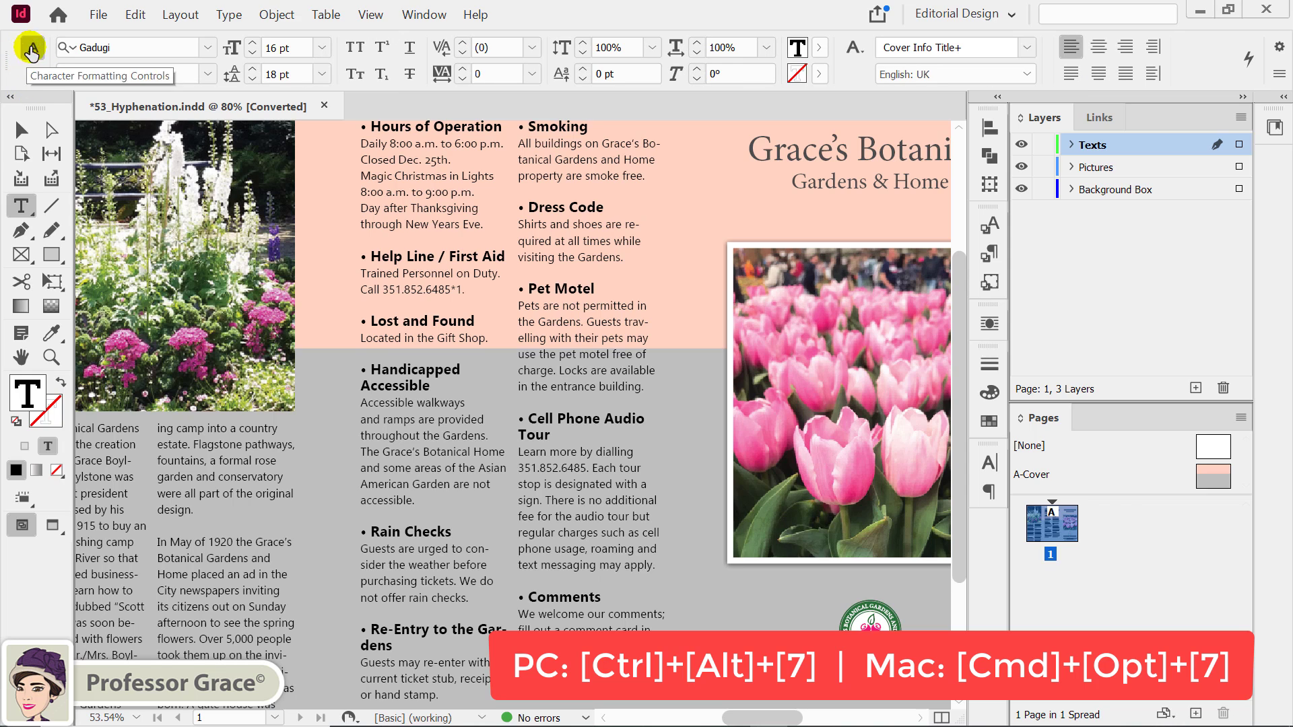
pyautogui.click(31, 74)
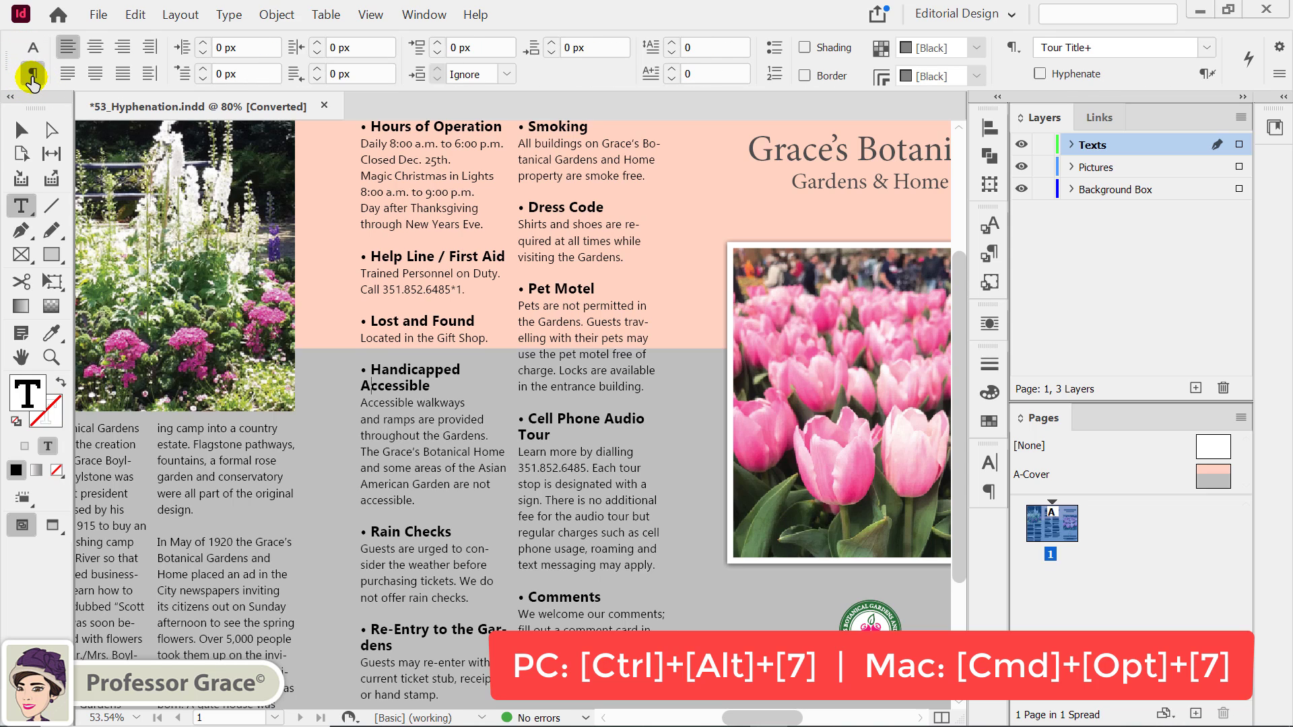
pyautogui.click(33, 47)
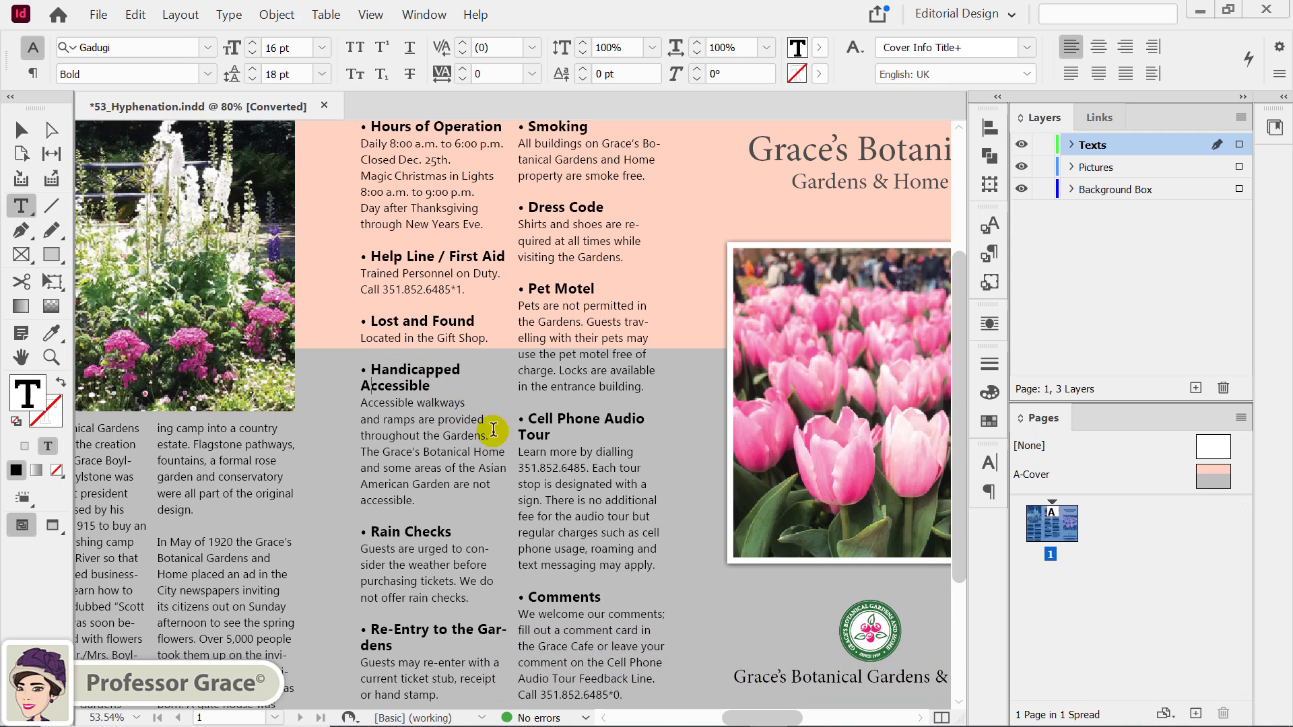
# - Turn off hyphenation for the "Re-Entry to the Gardens" heading
pyautogui.moveTo(372, 629); pyautogui.dragTo(393, 646)
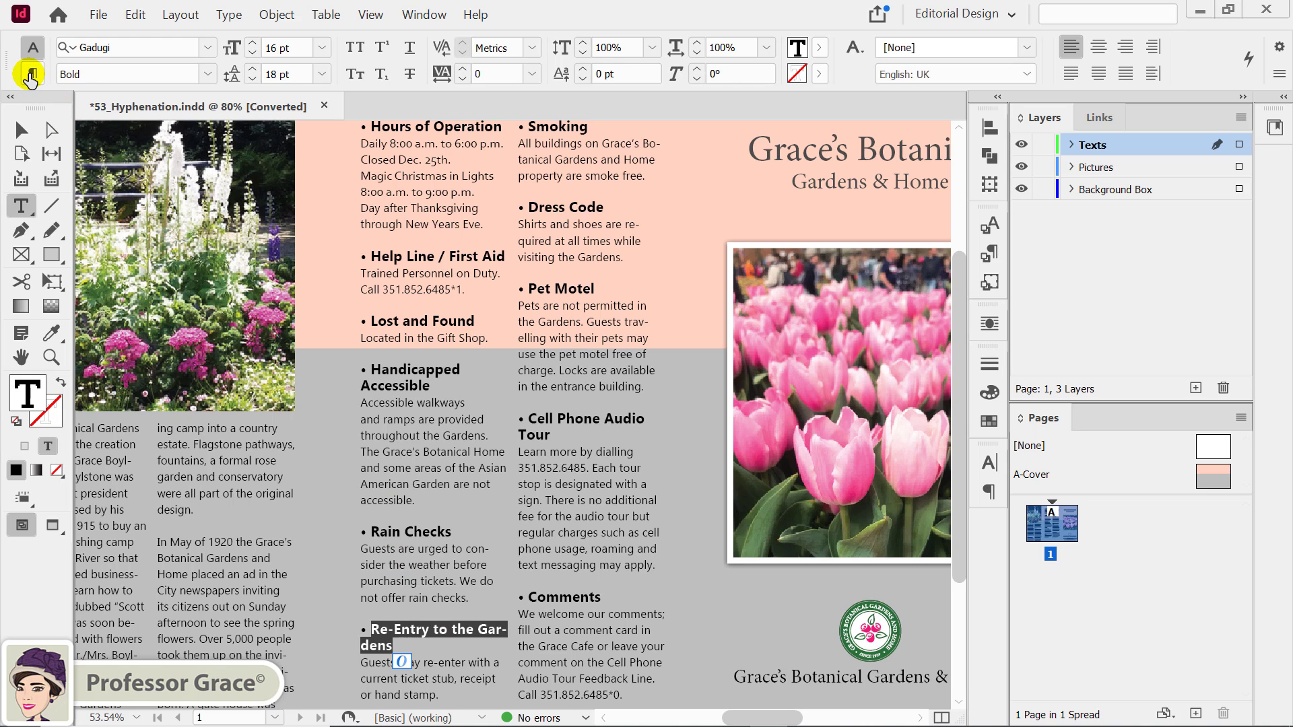
pyautogui.click(31, 73)
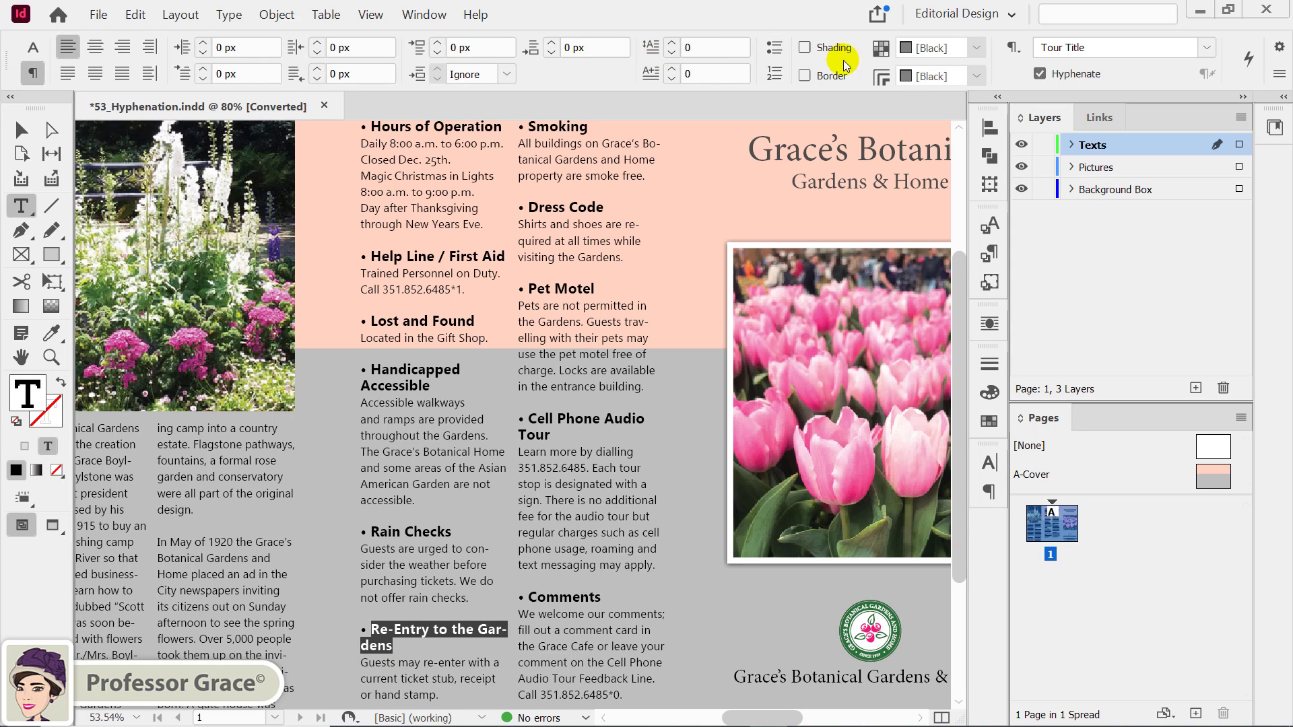
pyautogui.click(1039, 74)
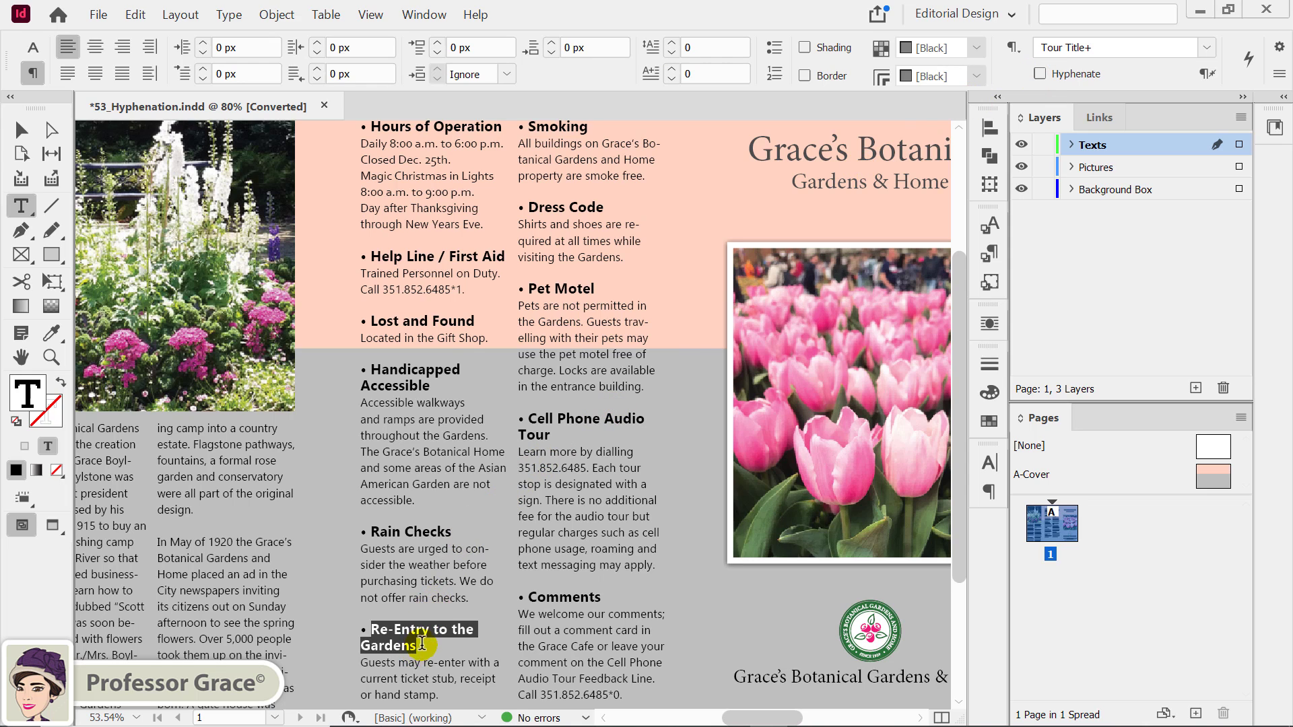
pyautogui.click(422, 643)
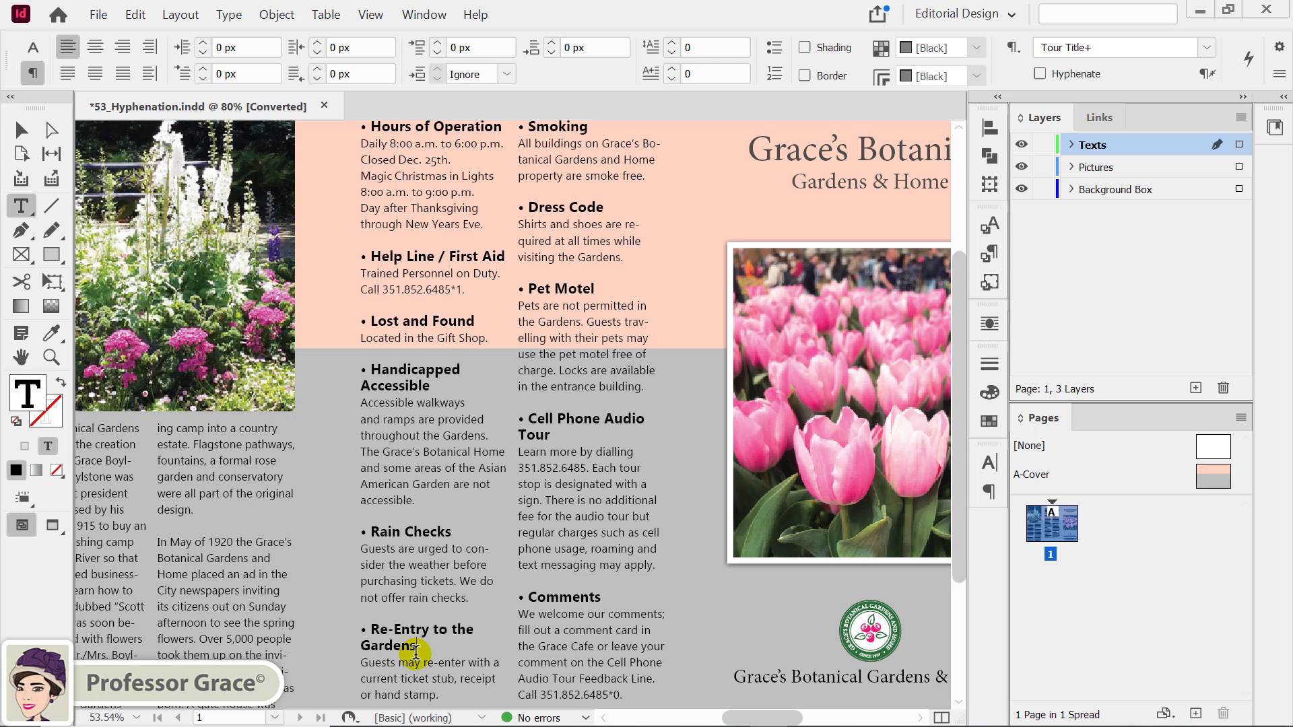
pyautogui.doubleClick(380, 647)
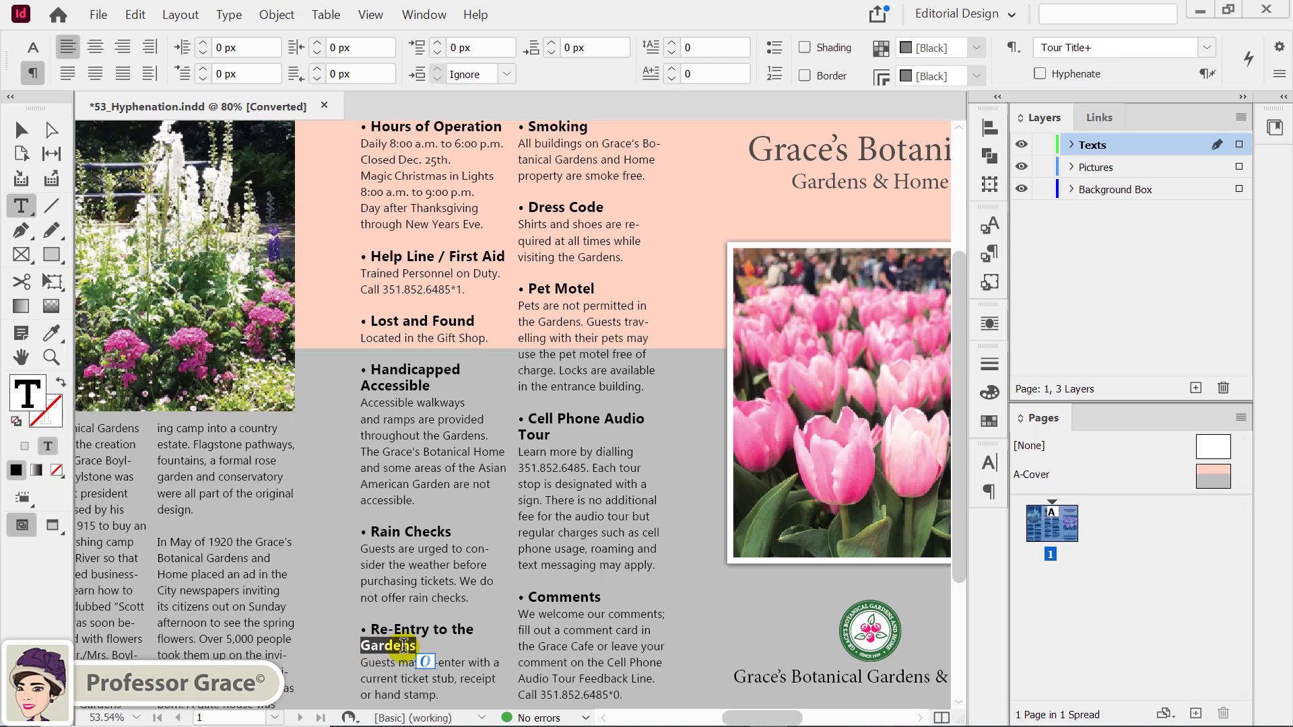
pyautogui.click(403, 647)
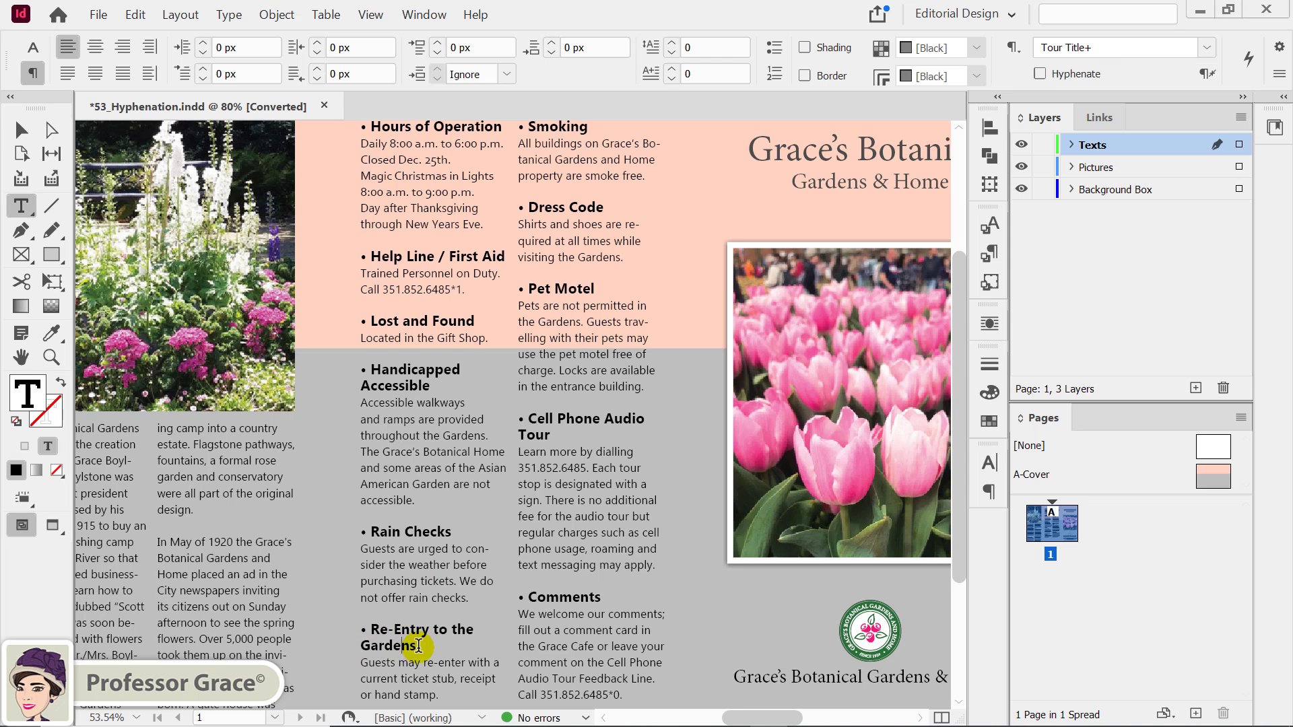
pyautogui.click(421, 646)
pyautogui.click(418, 645)
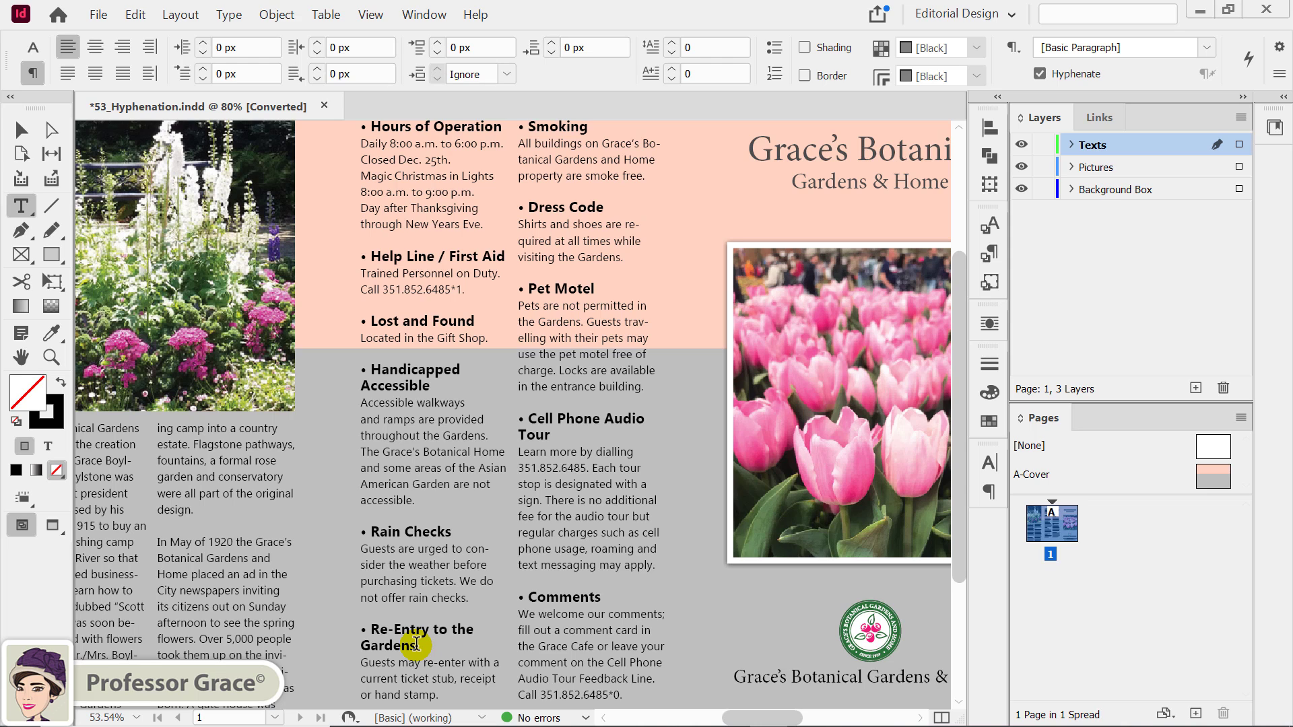
# - Limit hyphenation to words with at least 7 letters in the body paragraph beginning "Grace's Botanical Gardens and Home"
pyautogui.press('v')
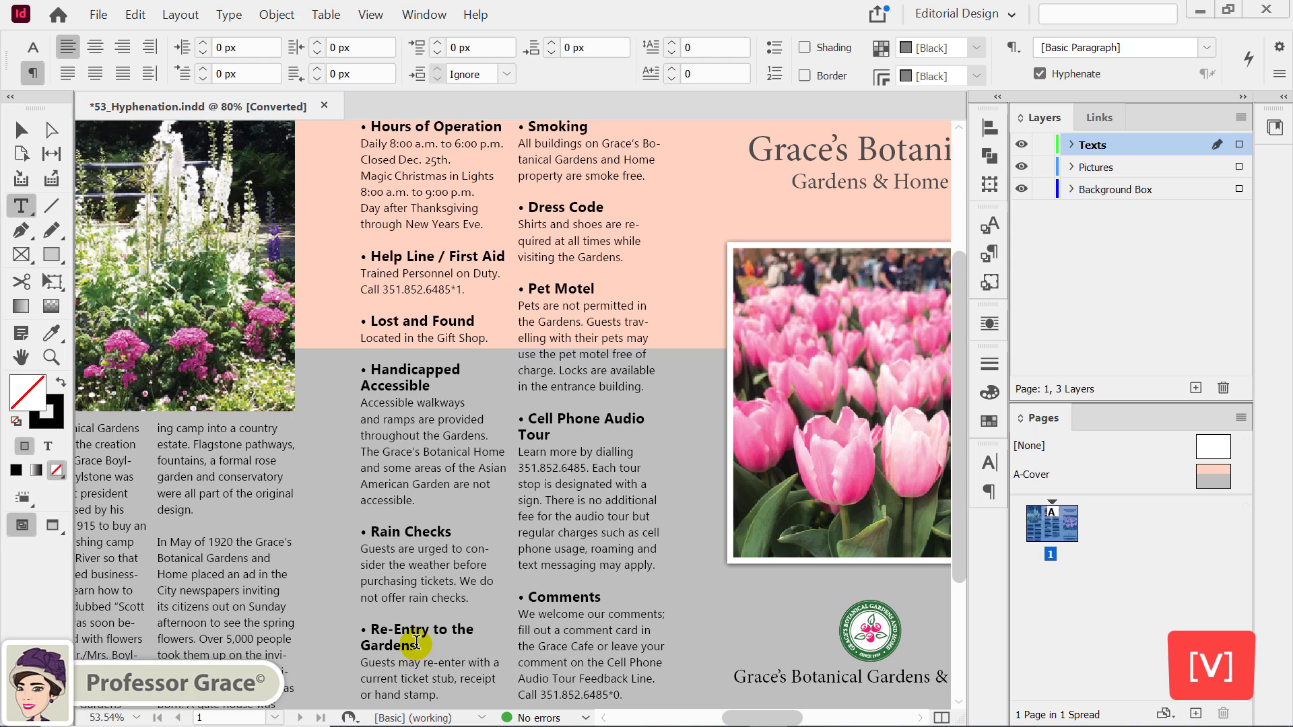
pyautogui.click(23, 130)
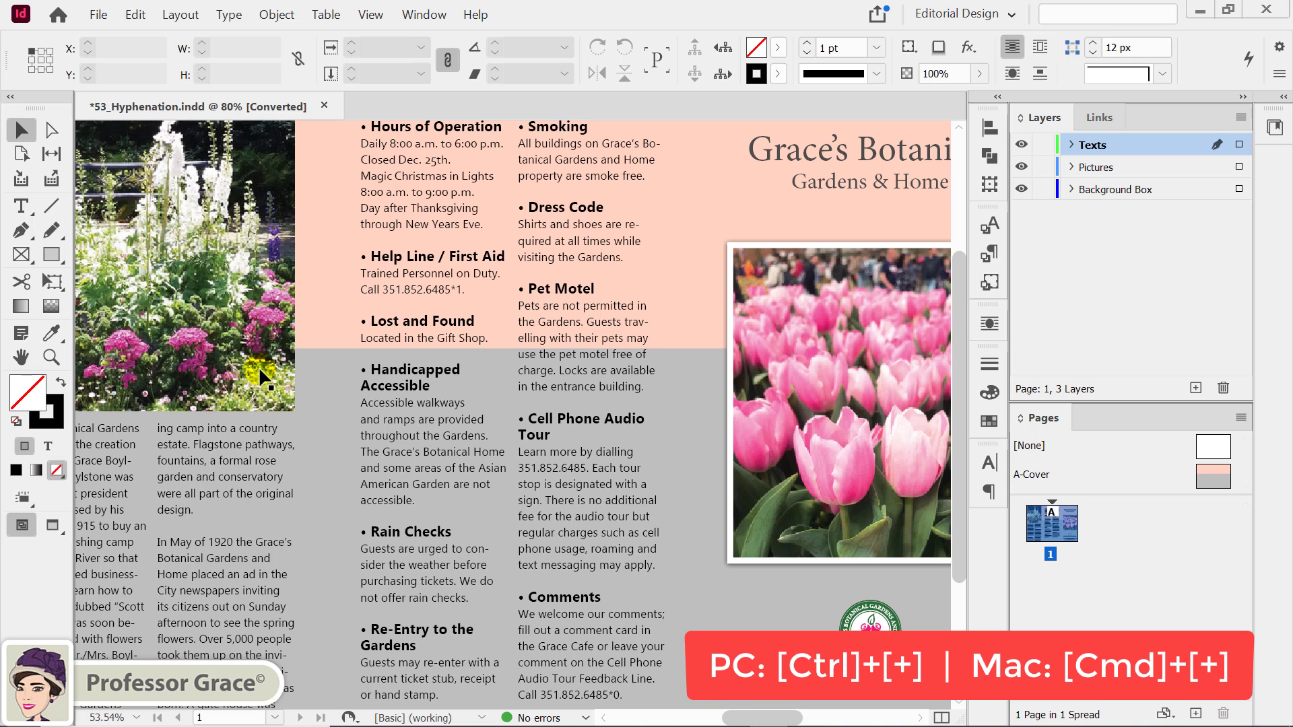
pyautogui.hotkey('ctrl', '=')
pyautogui.hotkey('ctrl', '=')
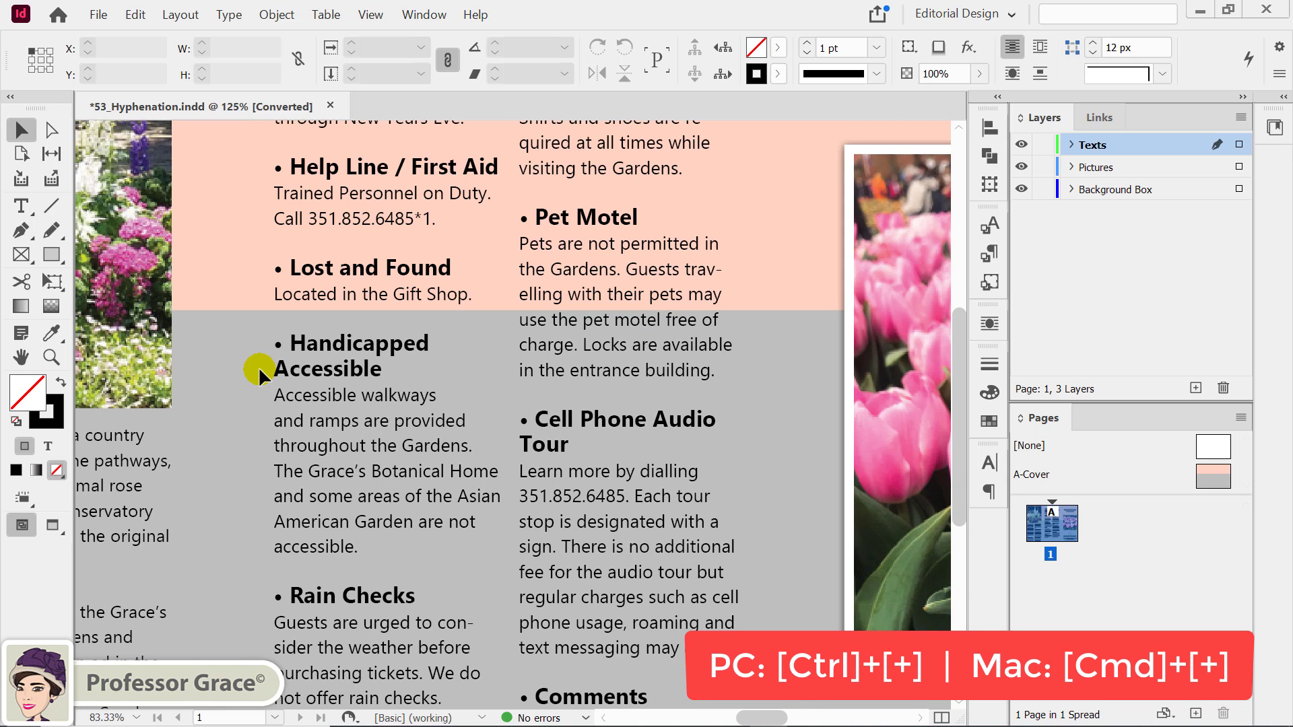
pyautogui.press('space')
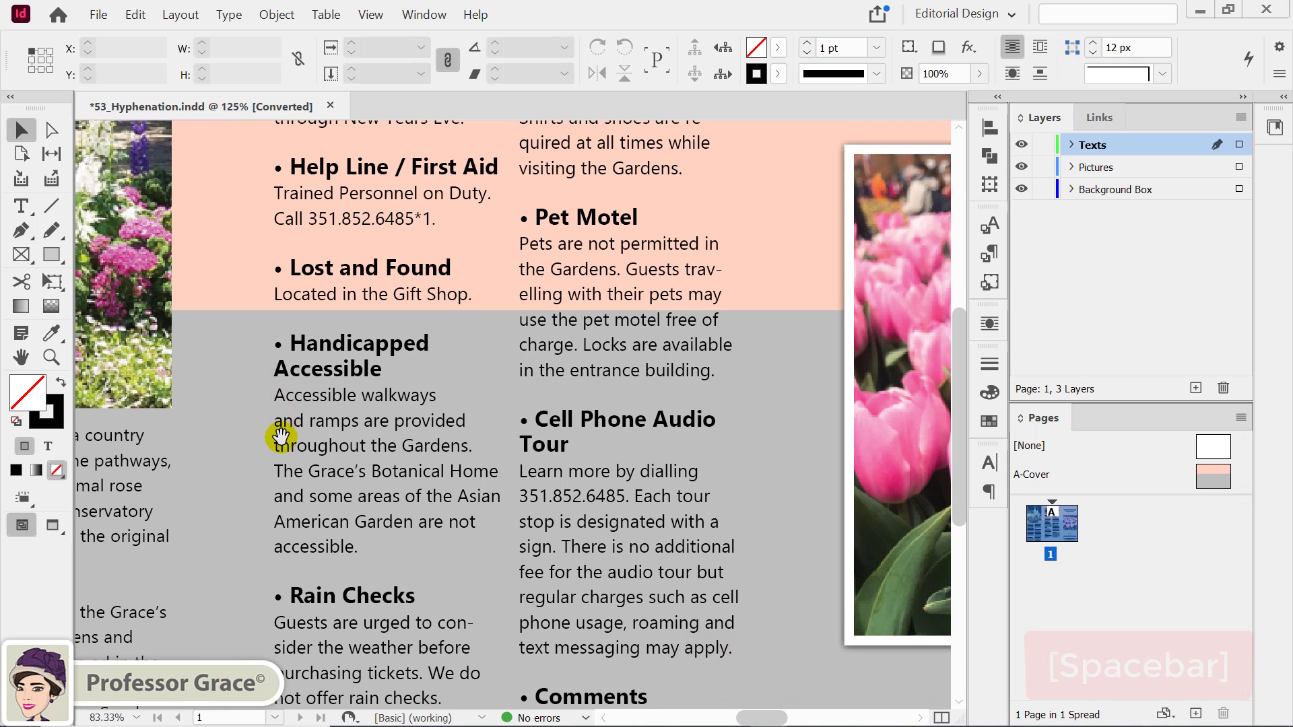
pyautogui.moveTo(274, 545); pyautogui.dragTo(690, 259)
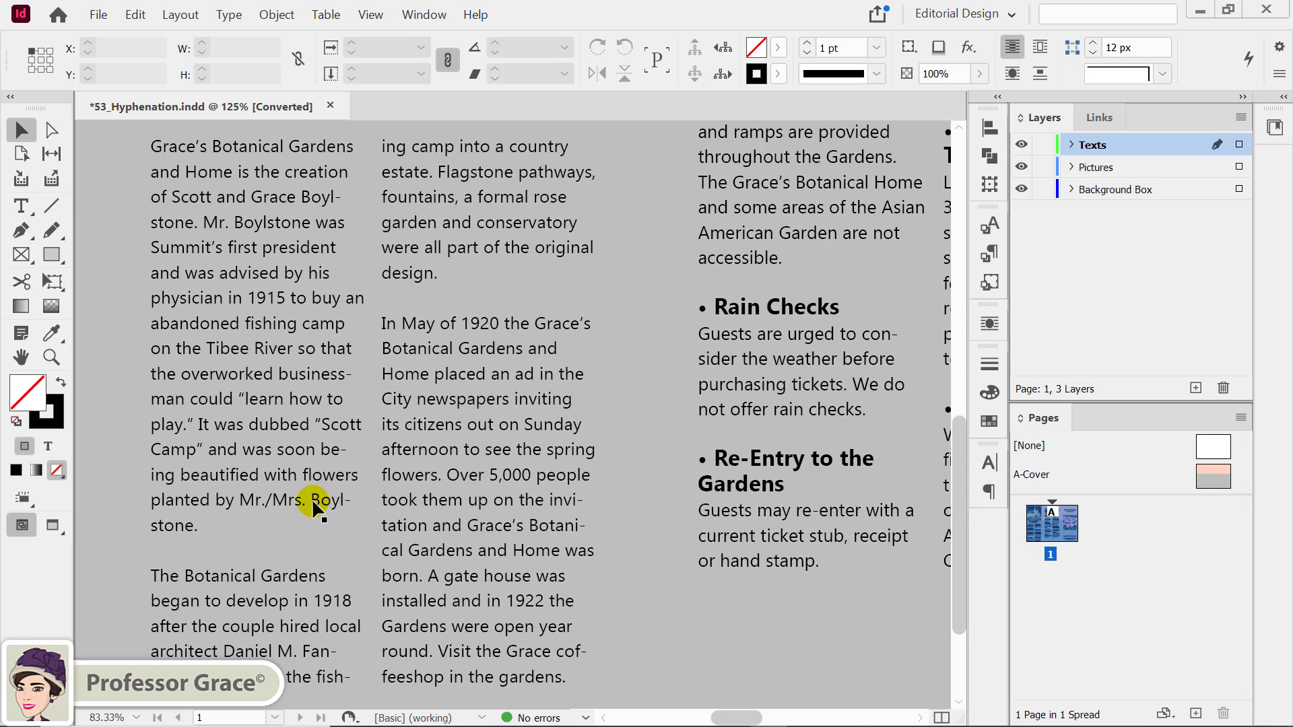
pyautogui.click(334, 500)
pyautogui.doubleClick(335, 500)
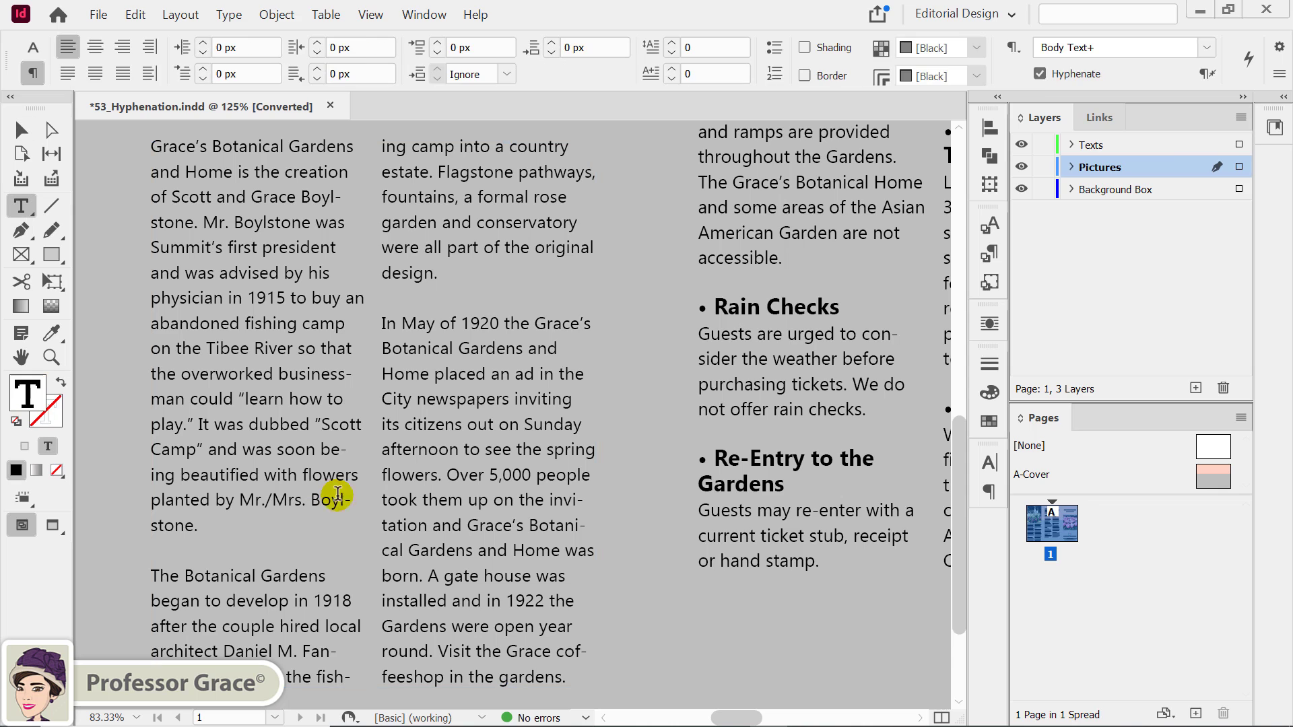
pyautogui.moveTo(207, 525); pyautogui.dragTo(156, 148)
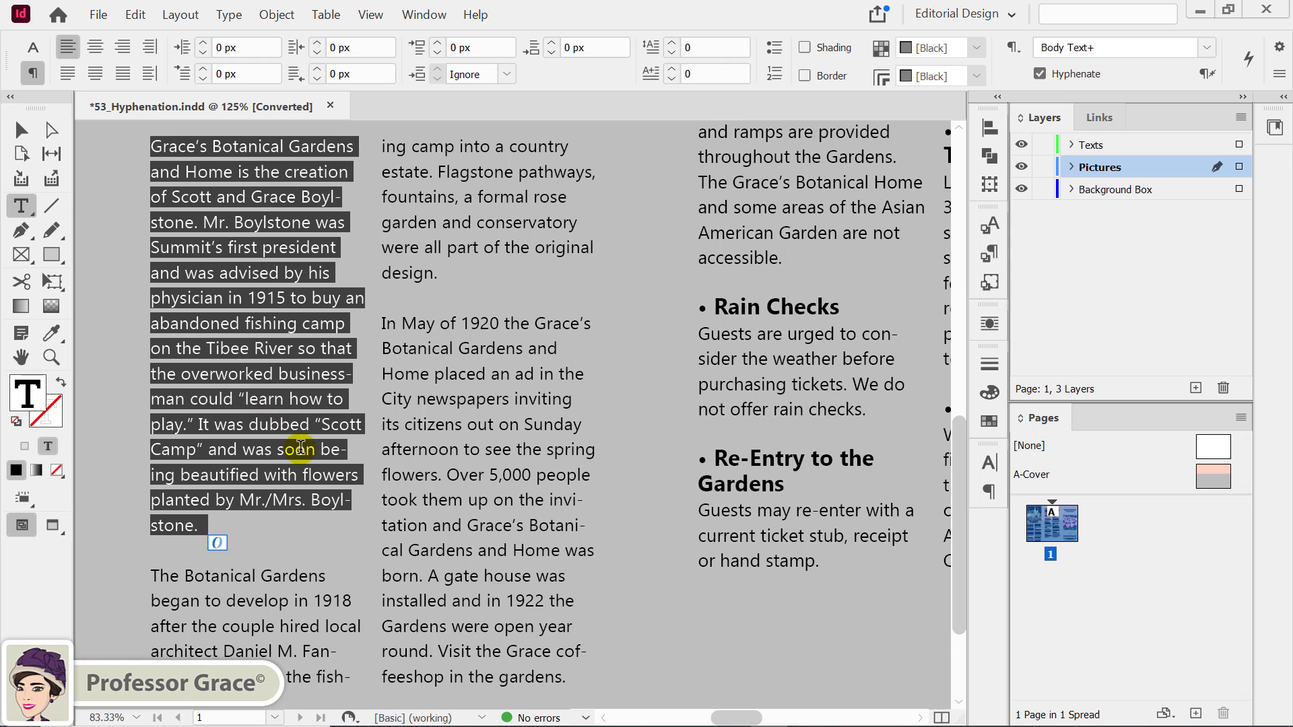
pyautogui.click(1279, 73)
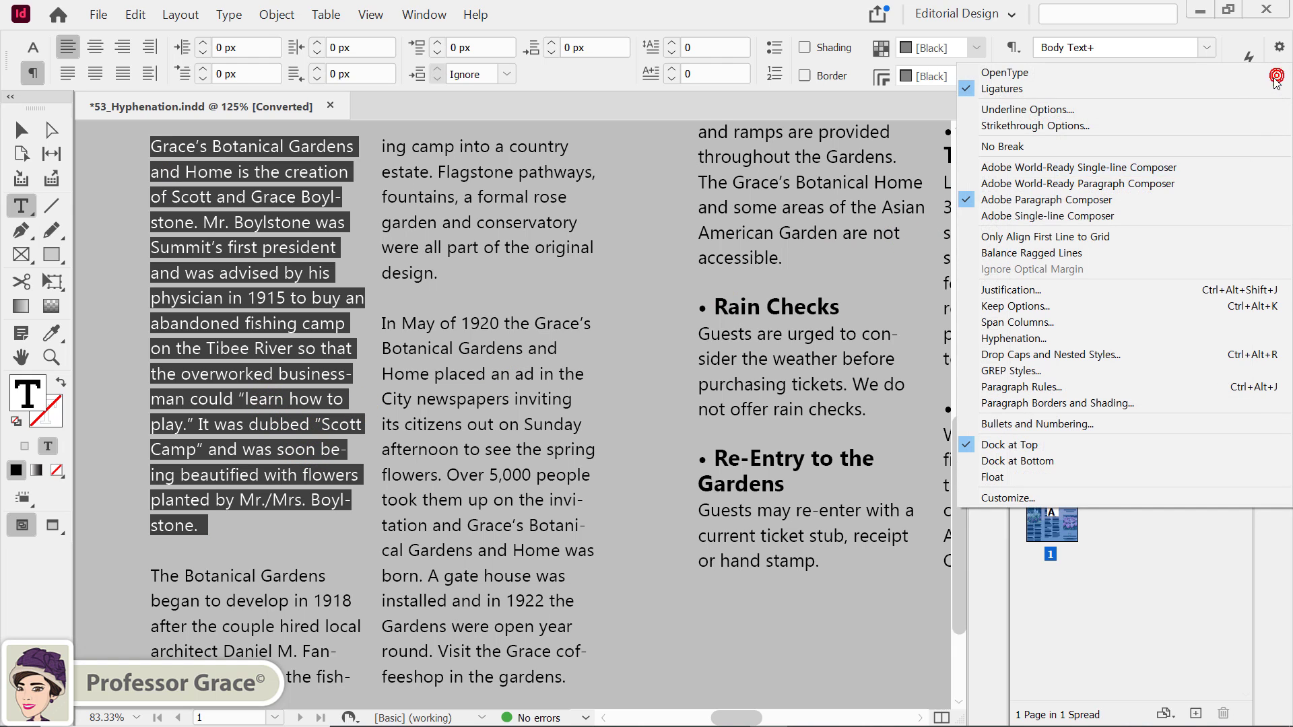
pyautogui.click(1091, 338)
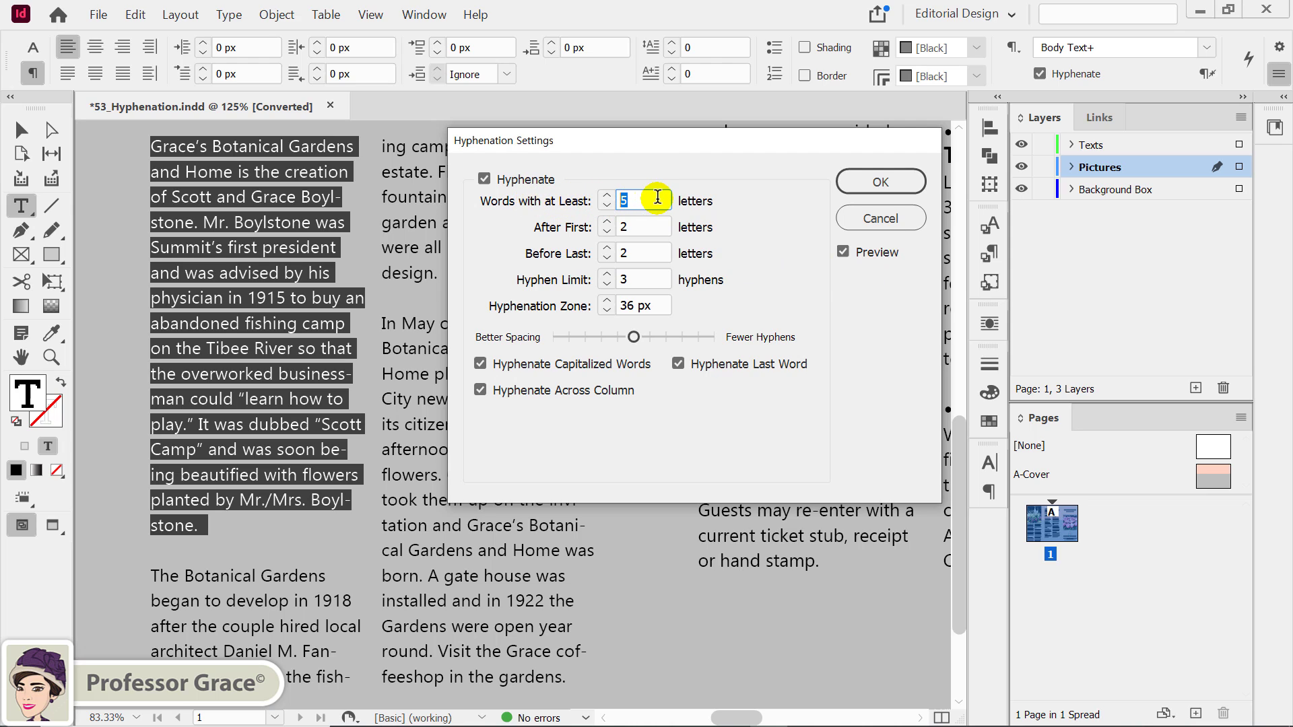
pyautogui.write('7')
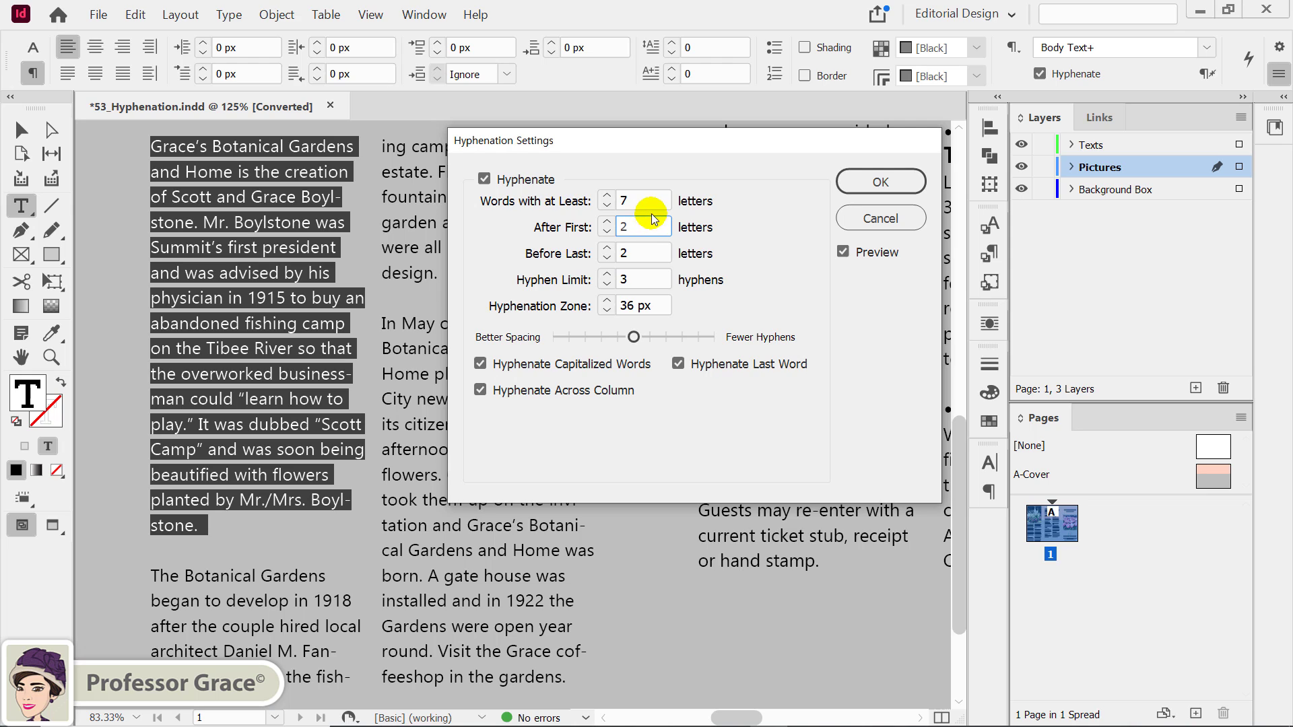
pyautogui.click(651, 199)
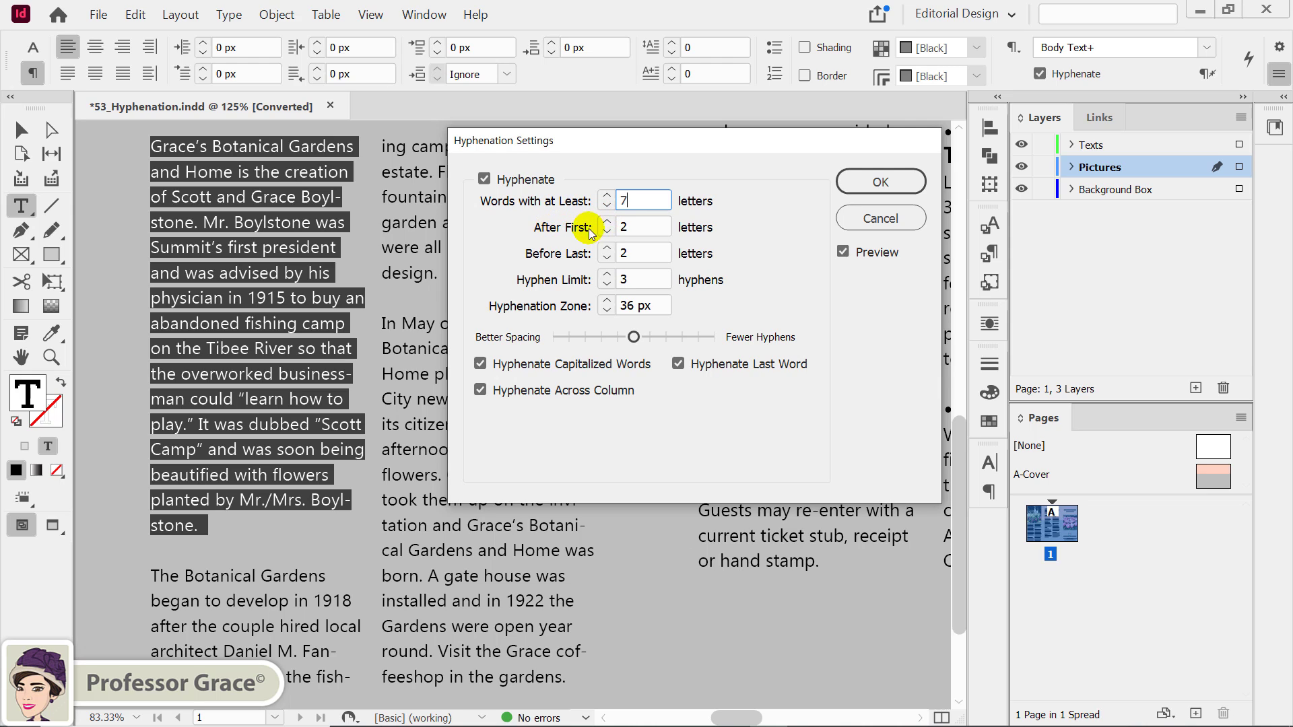
# - Set the After First hyphenation limit to 3 letters for the selected paragraph and start editing the Before Last value
pyautogui.doubleClick(623, 227)
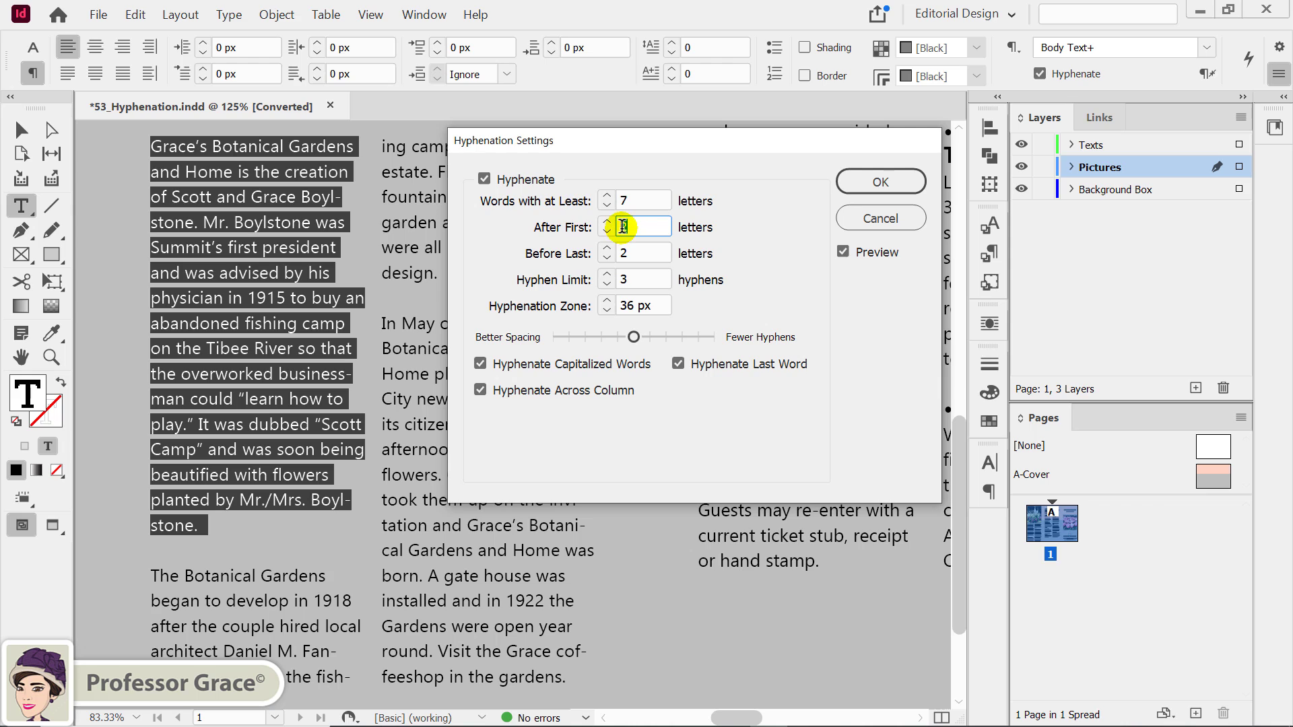
pyautogui.write('3')
pyautogui.click(634, 252)
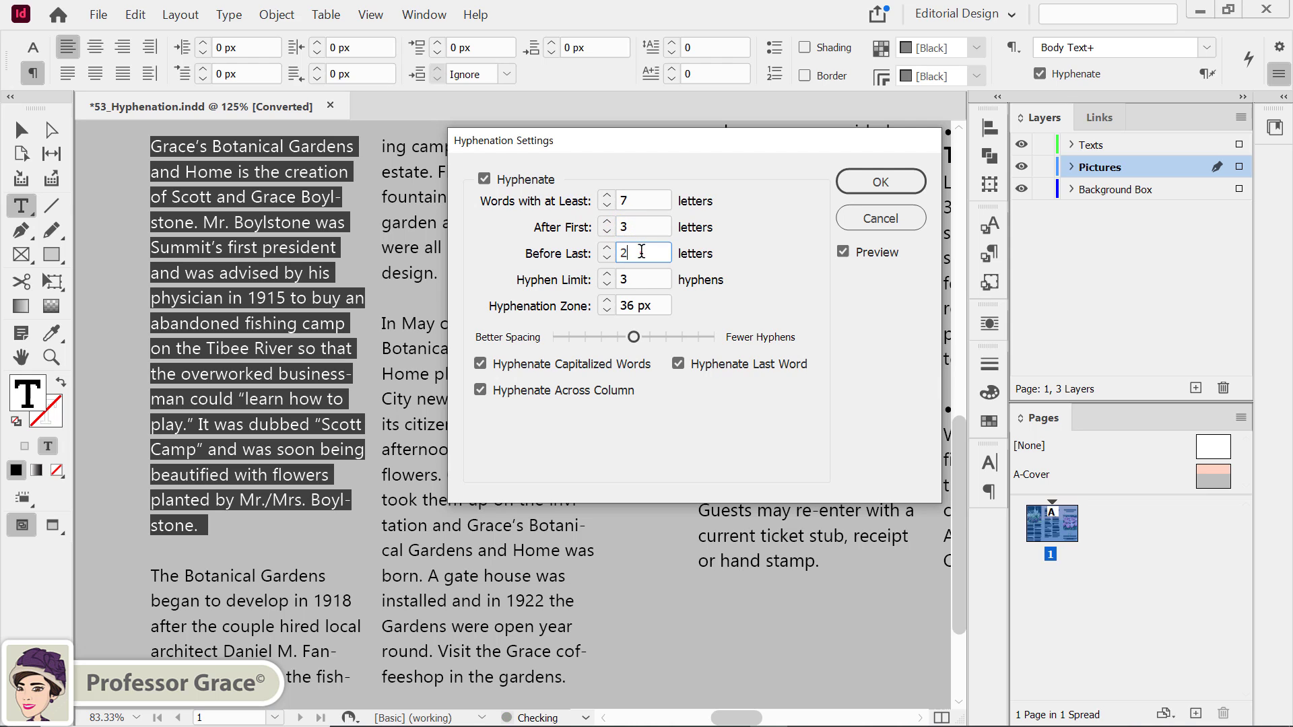